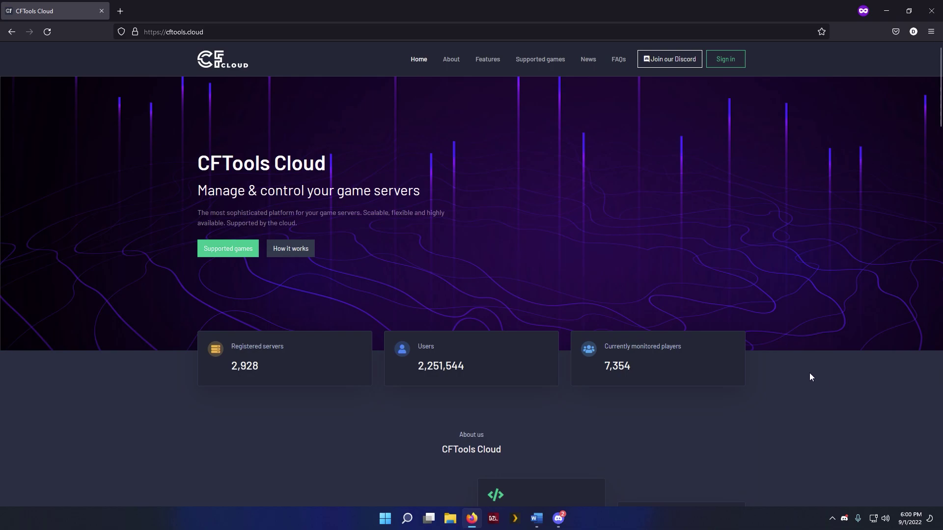
# Sign in to CFTools Cloud and open the TGC#1VideoSeries server's Integrations page
pyautogui.click(725, 63)
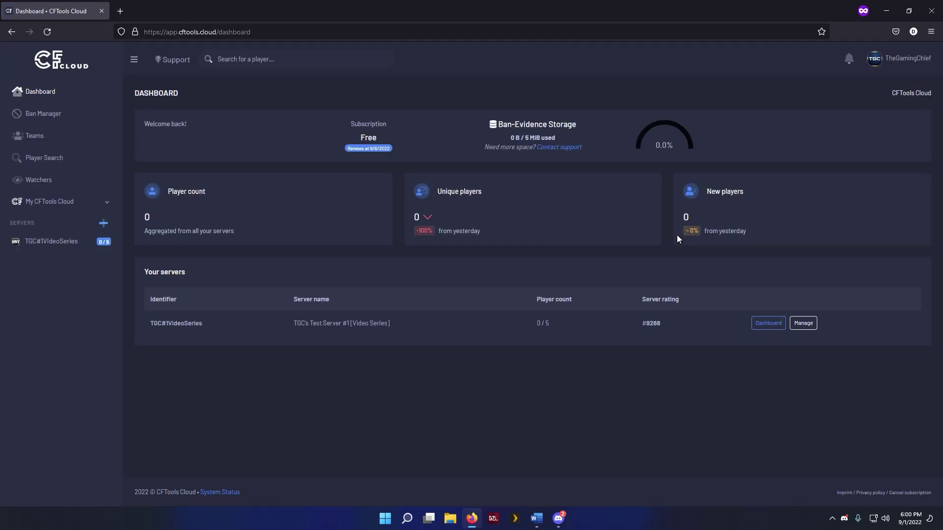
pyautogui.click(803, 324)
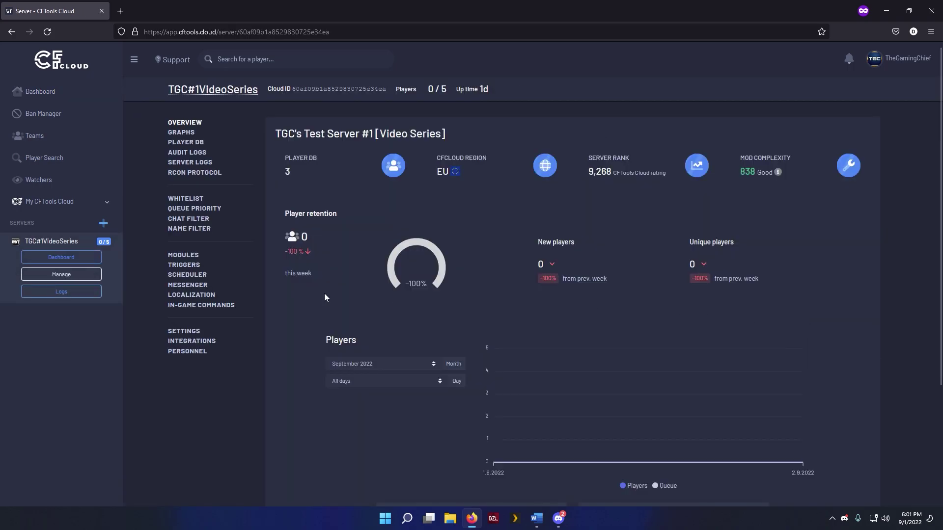
pyautogui.click(201, 343)
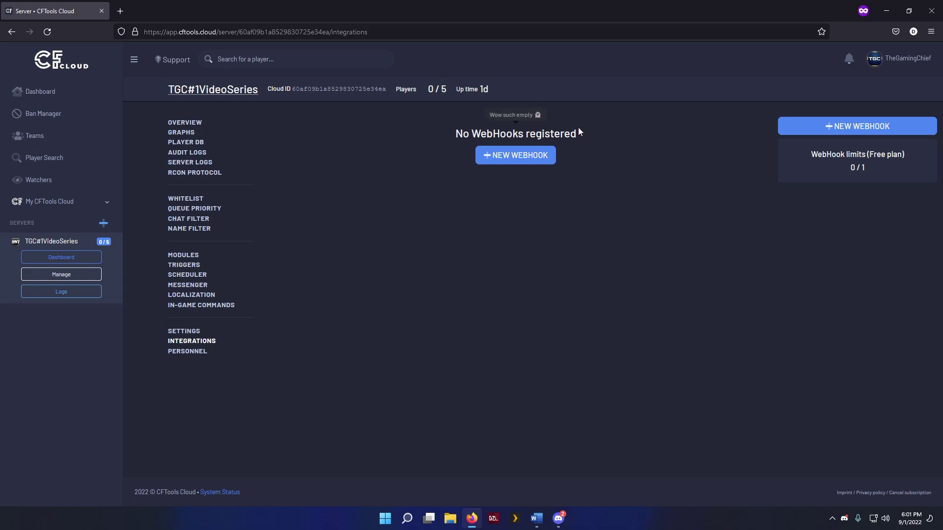
# Note the 0 / 1 free-plan webhook limit and start a new webhook
pyautogui.moveTo(878, 169); pyautogui.dragTo(813, 153)
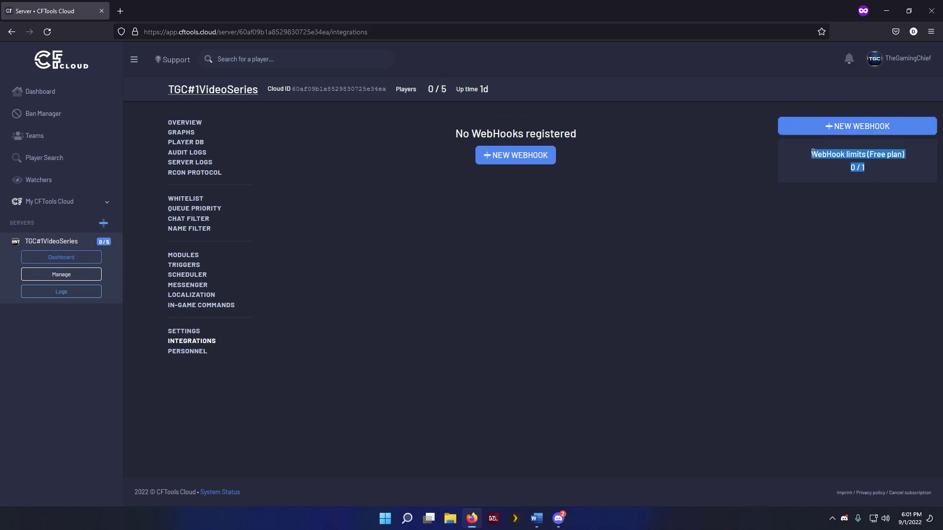
pyautogui.click(861, 168)
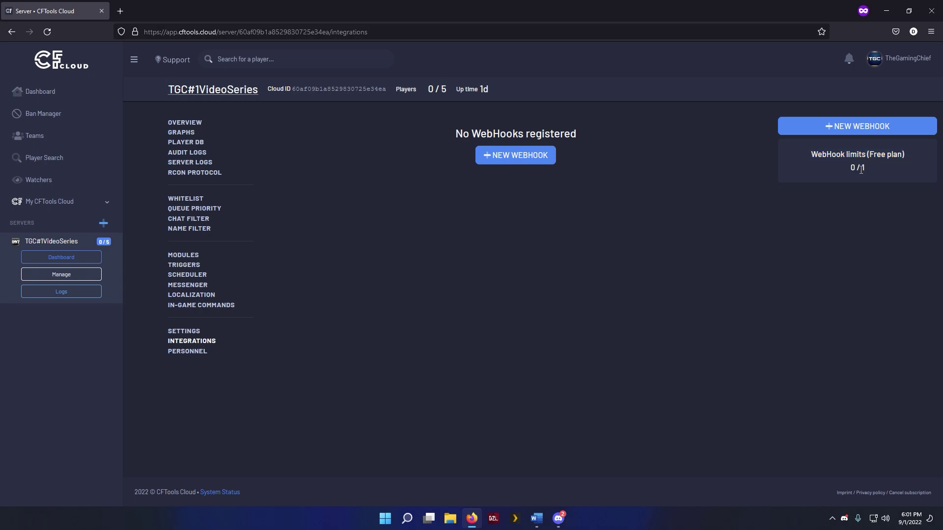
pyautogui.click(537, 165)
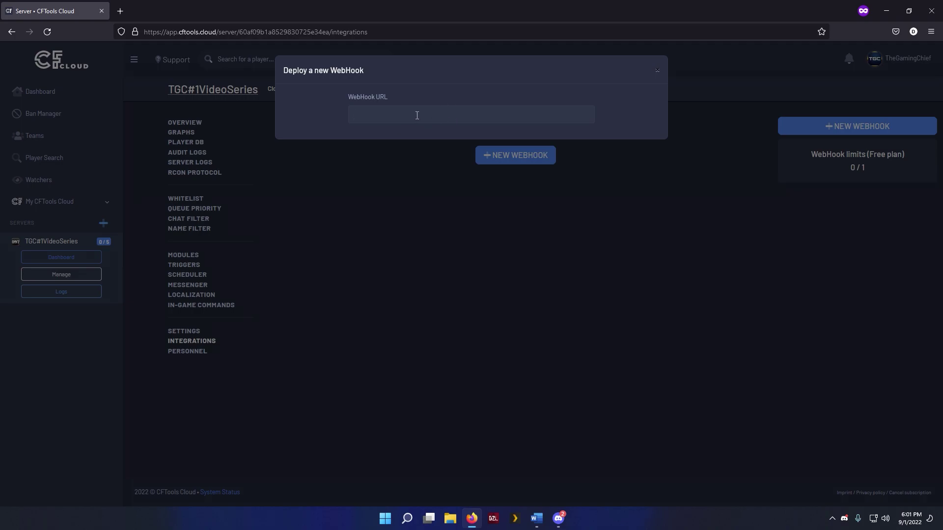
# Open the Discord server's settings at the Integrations section
pyautogui.click(567, 520)
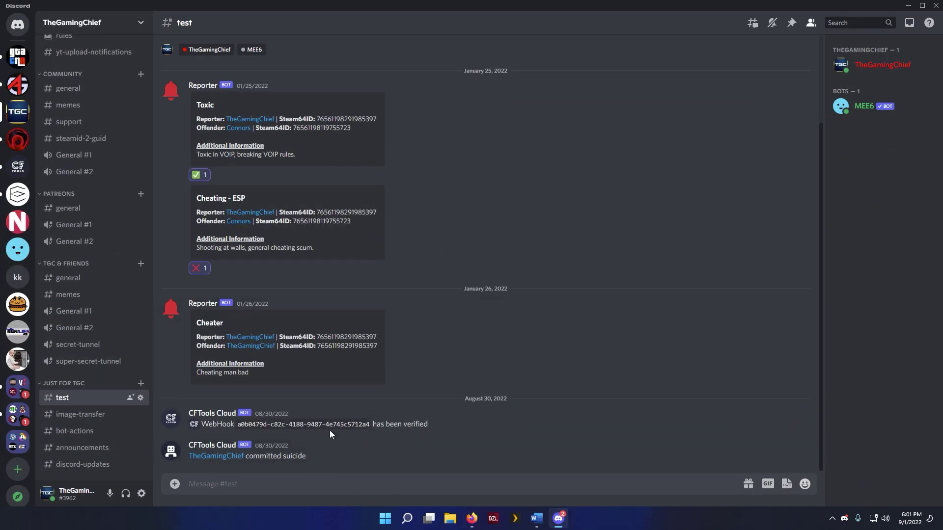
pyautogui.scroll(3, 304, 339)
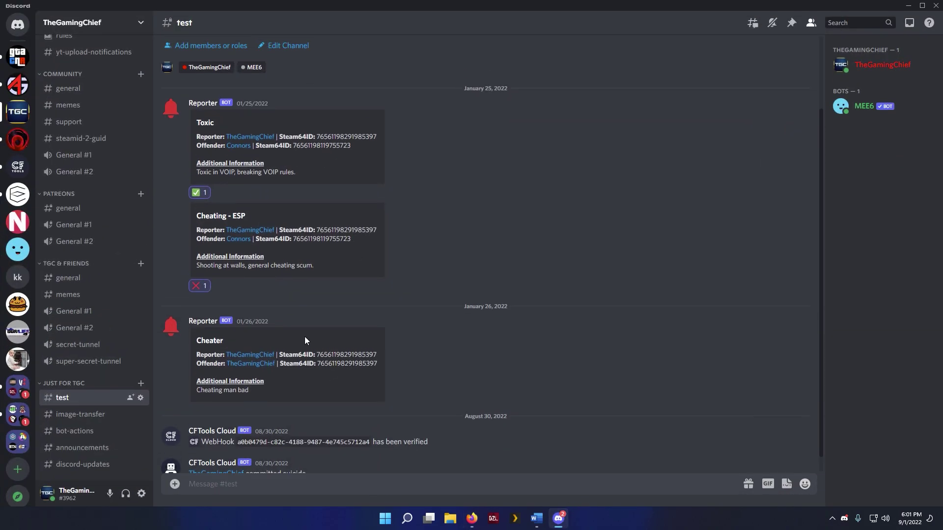
pyautogui.scroll(-3, 314, 243)
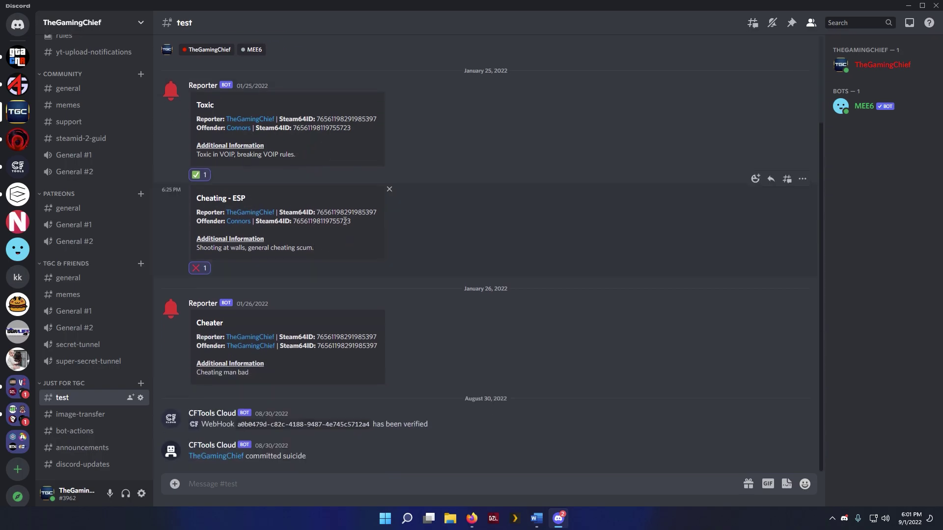
pyautogui.click(134, 27)
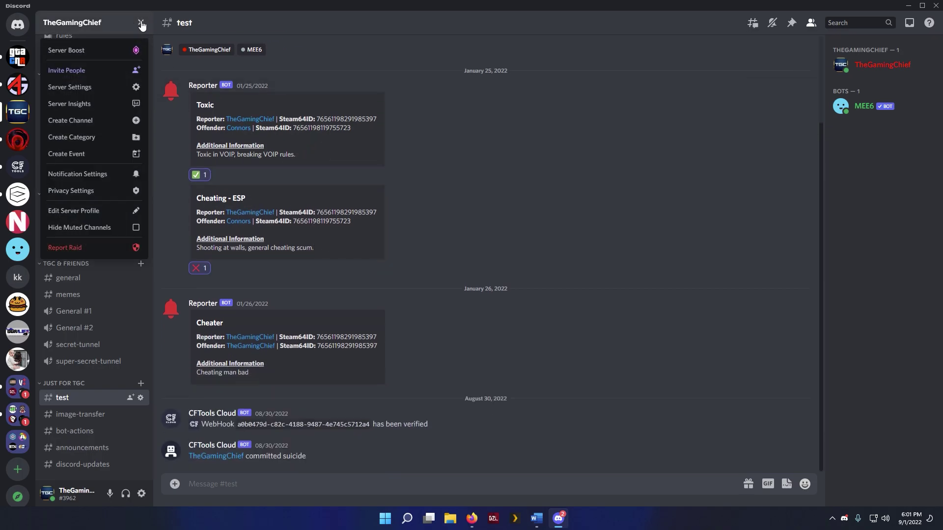
pyautogui.click(99, 87)
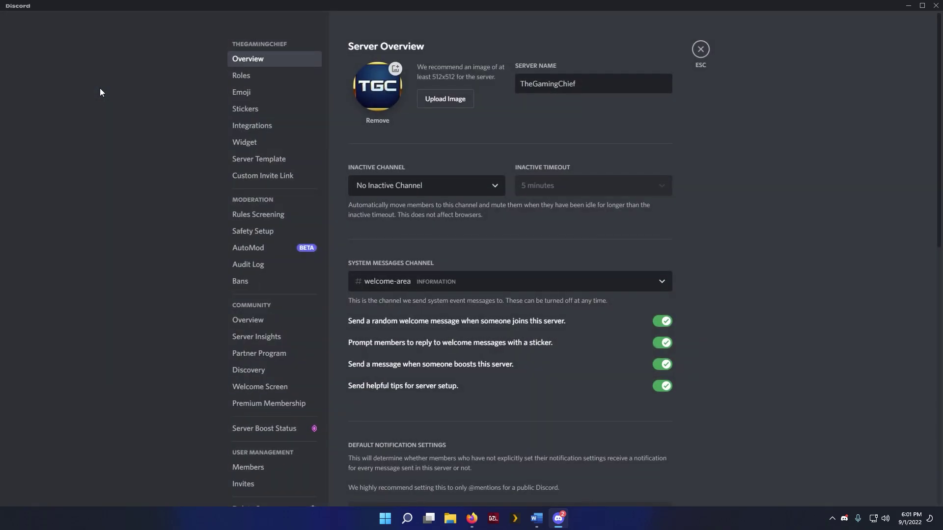
pyautogui.click(250, 126)
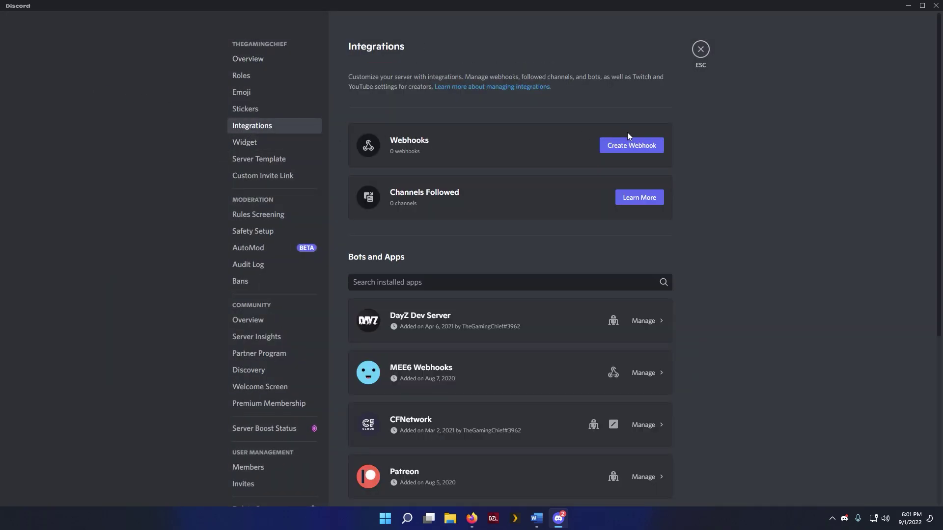
# Create a webhook named CFToolsCloud-Killfeed for #test, copy its URL and save
pyautogui.click(646, 149)
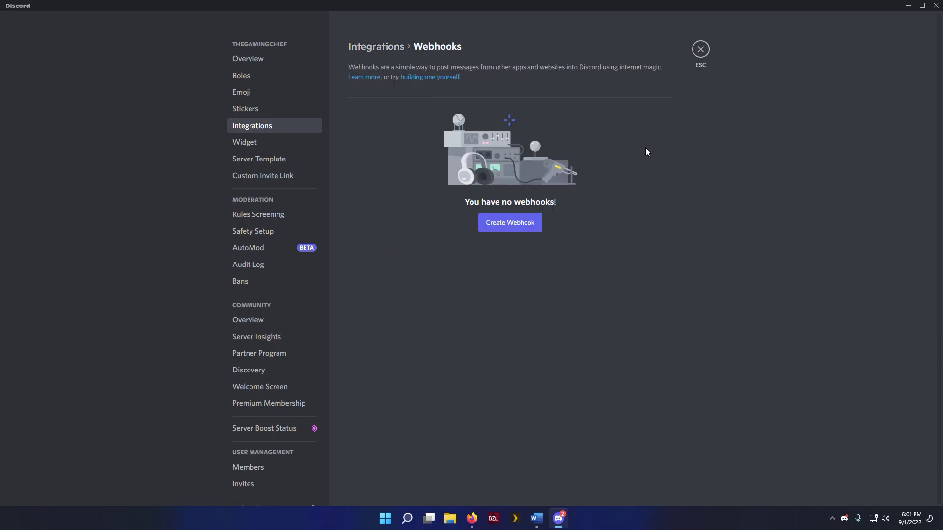
pyautogui.tripleClick(501, 240)
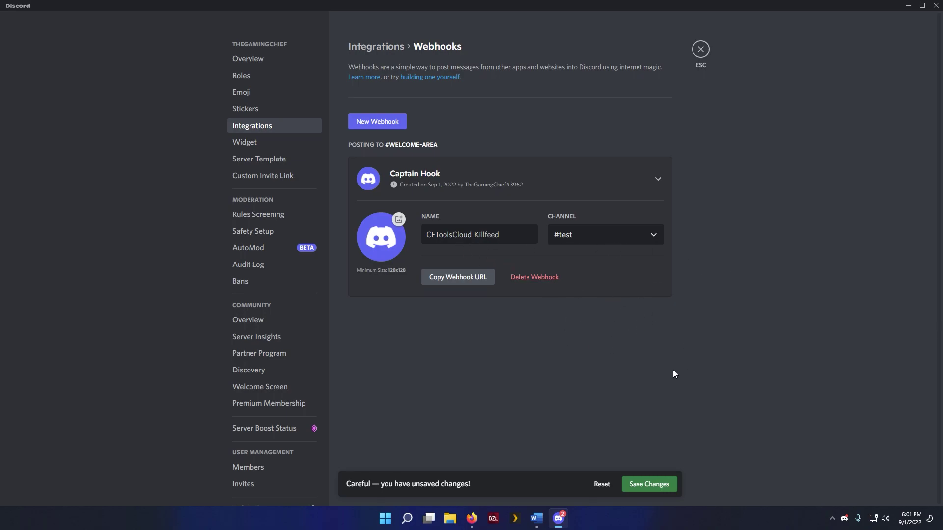
pyautogui.click(457, 276)
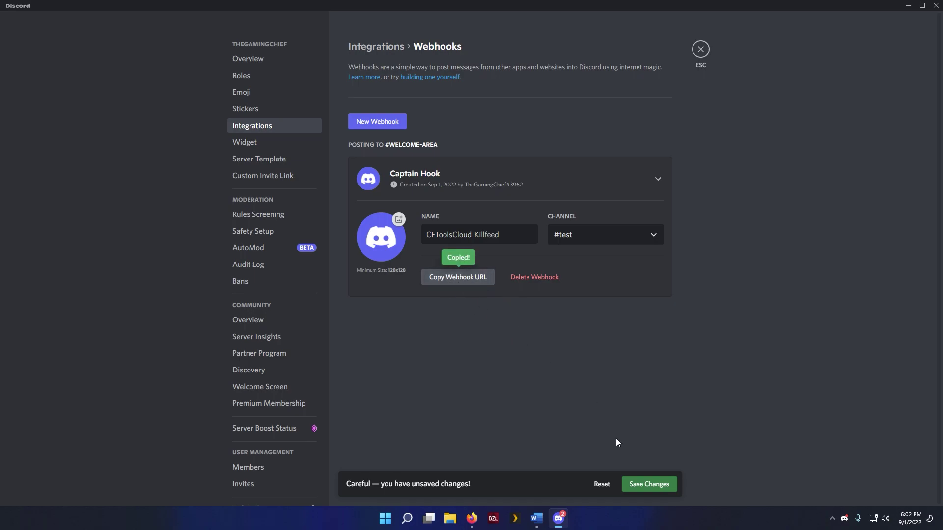
pyautogui.click(658, 487)
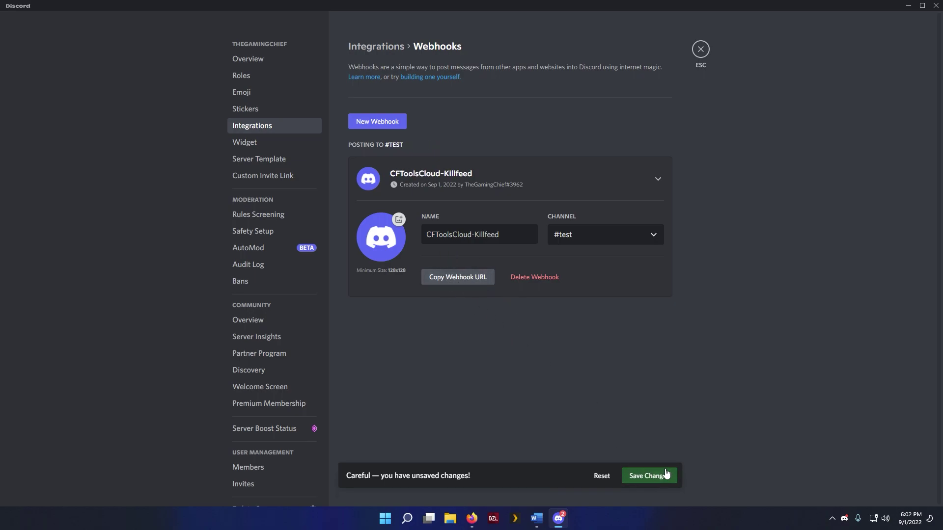
# Paste the copied Discord webhook URL into the CFTools Cloud WebHook URL field
pyautogui.click(701, 49)
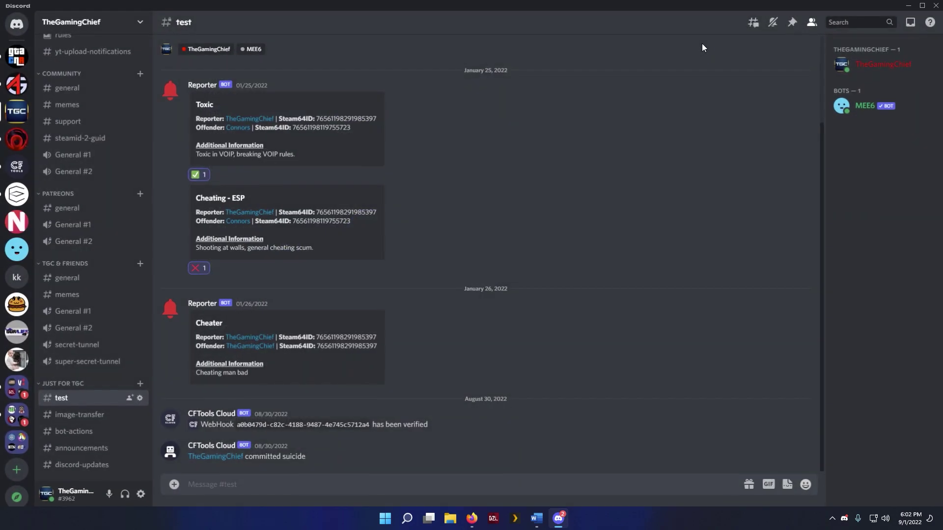
pyautogui.click(471, 520)
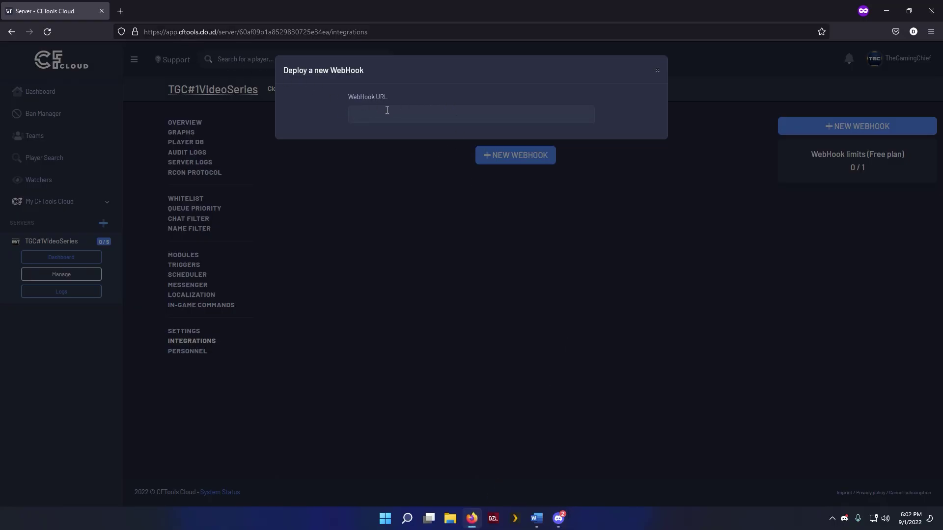
pyautogui.hotkey('ctrl', 'v')
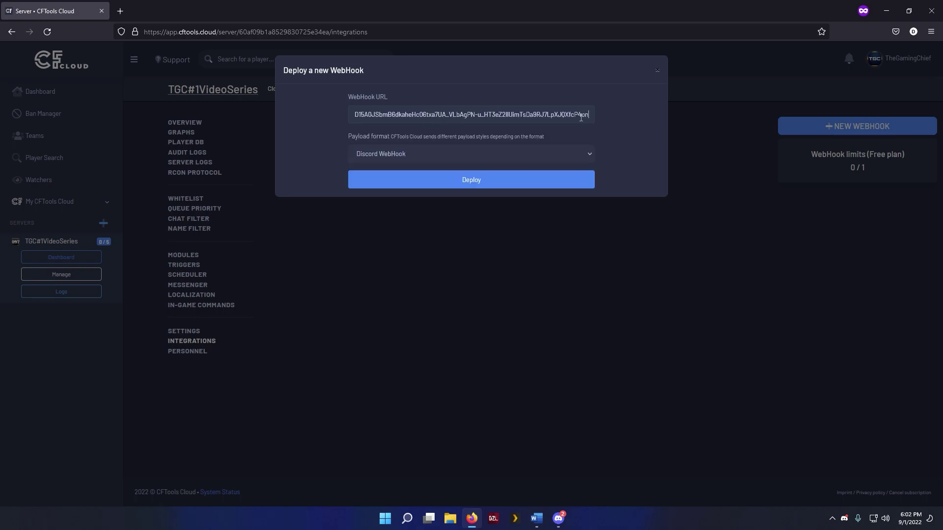
pyautogui.moveTo(587, 115); pyautogui.dragTo(256, 116)
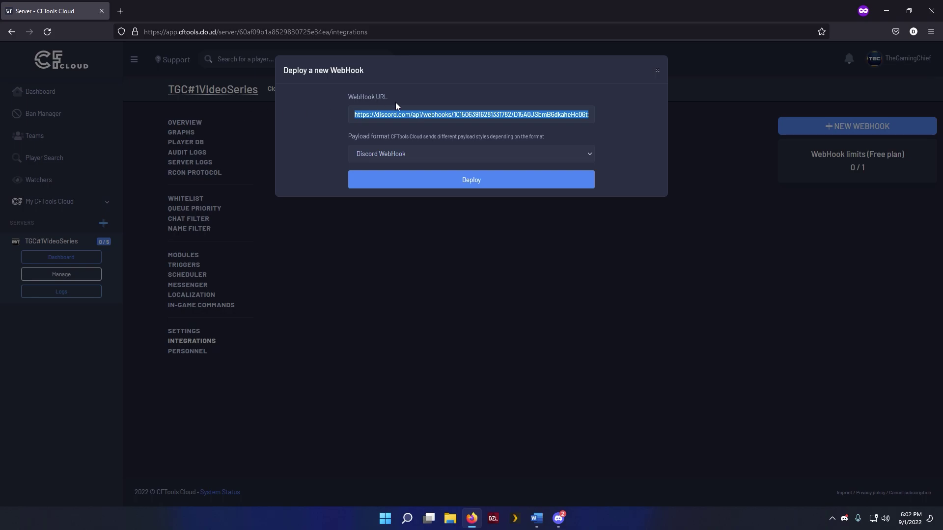
pyautogui.click(409, 114)
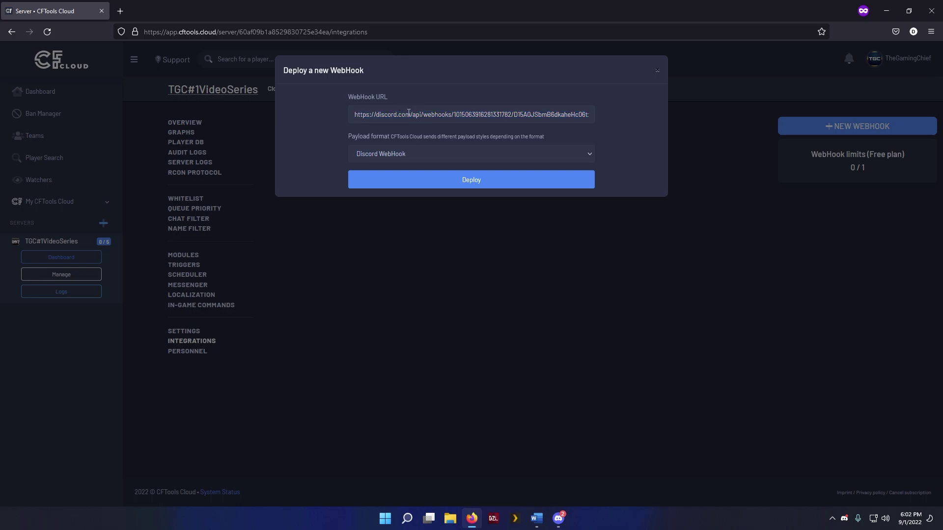
# Keep the Discord WebHook payload format and deploy the webhook
pyautogui.click(442, 155)
pyautogui.click(421, 183)
pyautogui.click(485, 184)
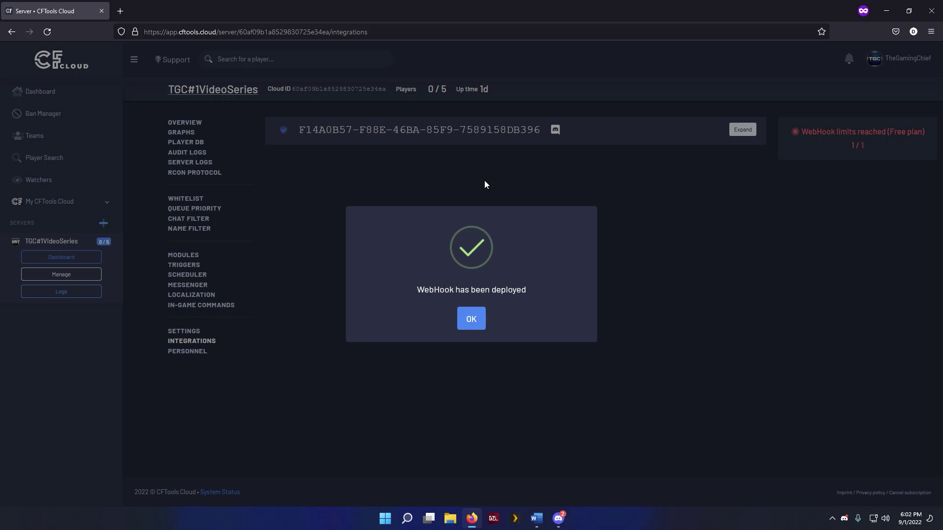
# Expand the deployed webhook, preview its avatar, select the Integration username, and check Discord's verification
pyautogui.click(475, 319)
pyautogui.click(744, 130)
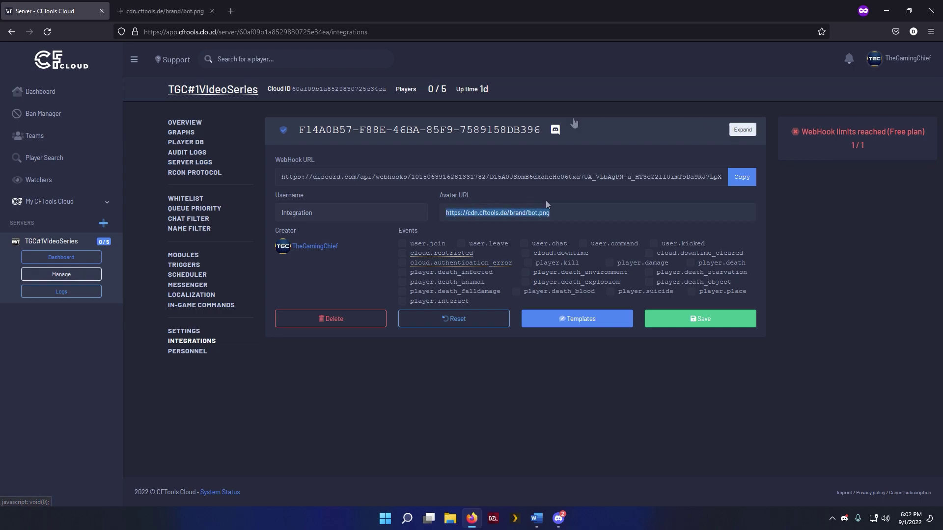
pyautogui.click(573, 209)
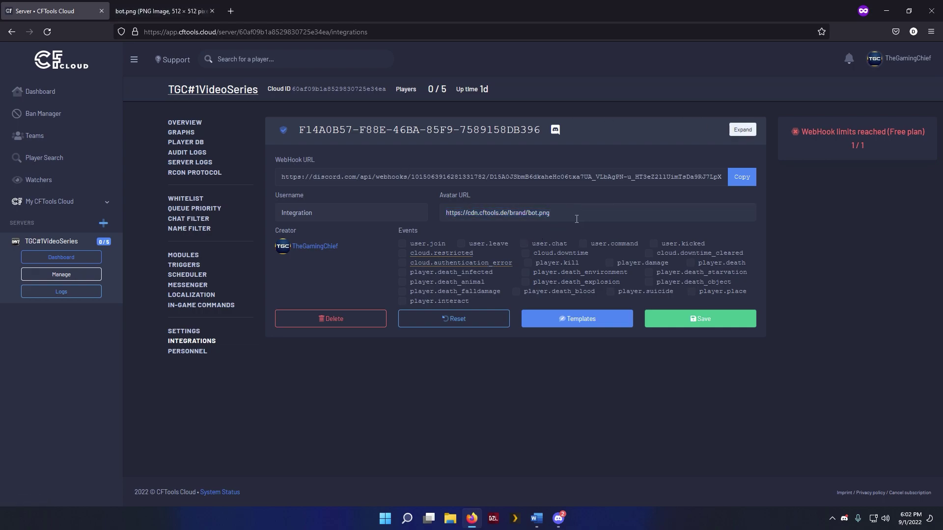
pyautogui.hotkey('ctrl', 'Tab')
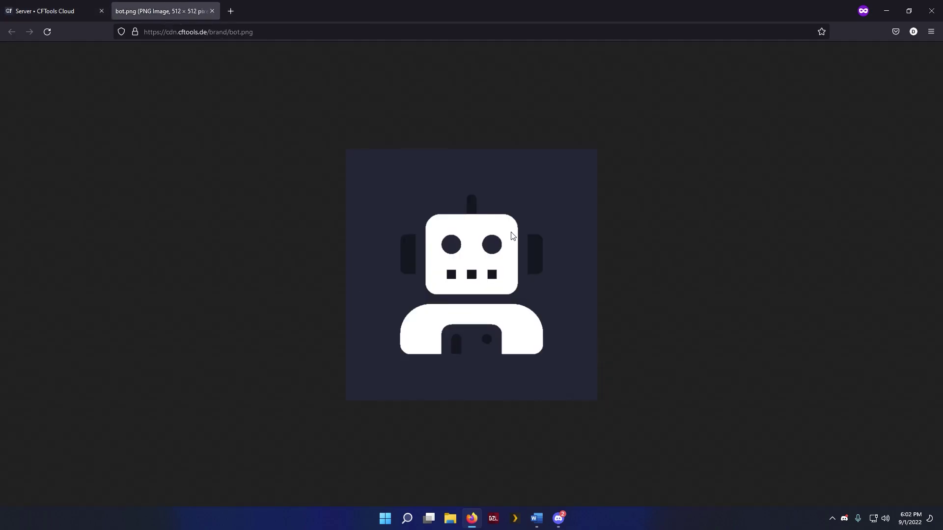
pyautogui.click(212, 11)
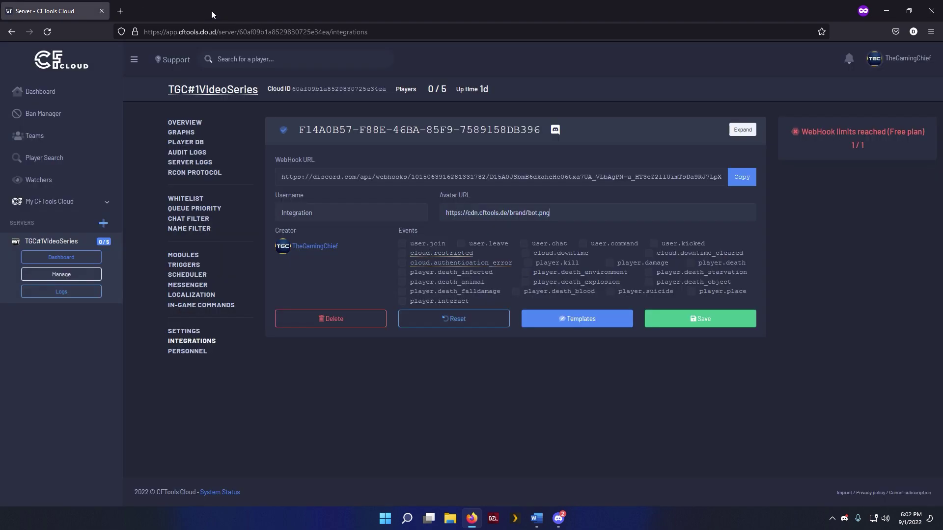
pyautogui.doubleClick(349, 215)
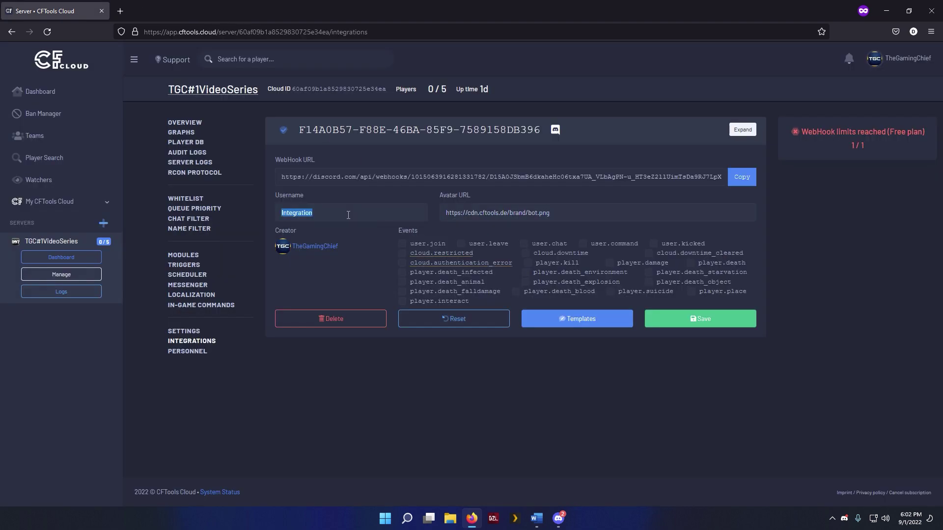
pyautogui.click(560, 520)
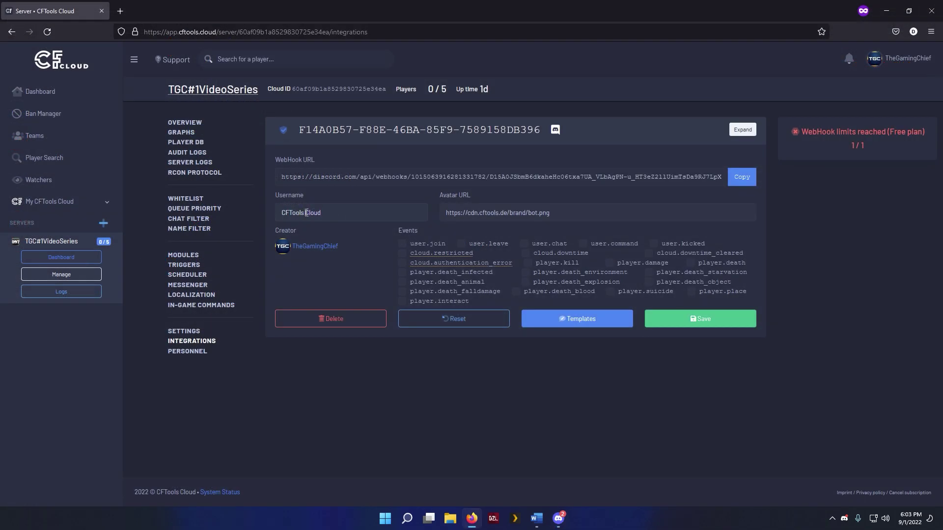
# Change the webhook username to CFToolsCloud-Killfeed and enable the player.kill event
pyautogui.click(306, 212)
pyautogui.press('BackSpace')
pyautogui.write('-Killfeed')
pyautogui.click(560, 263)
# Open the message templates and review the player.kill text's weapon and distance part
pyautogui.click(582, 319)
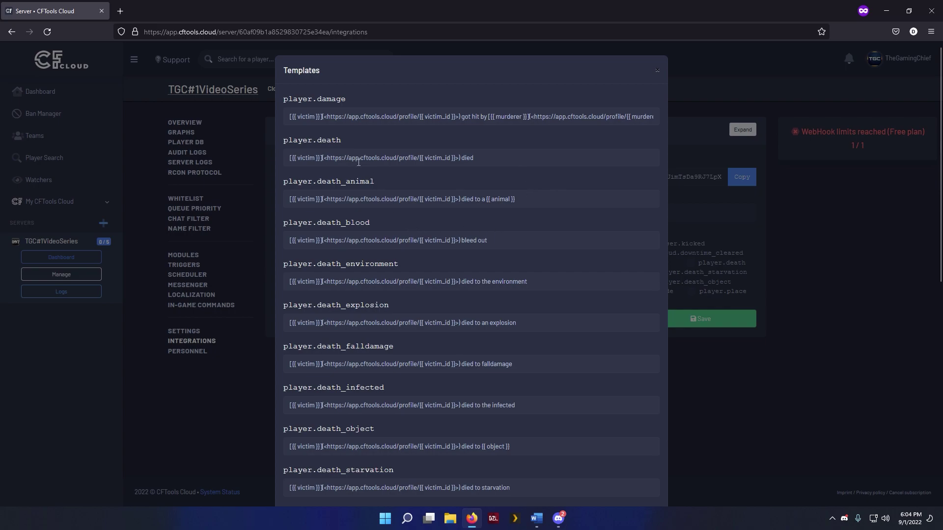
pyautogui.scroll(-6, 360, 162)
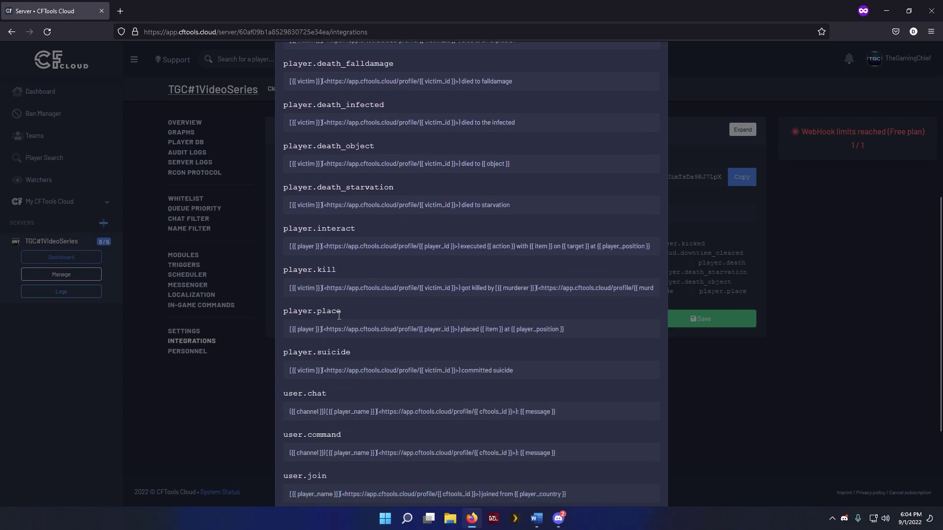
pyautogui.click(322, 288)
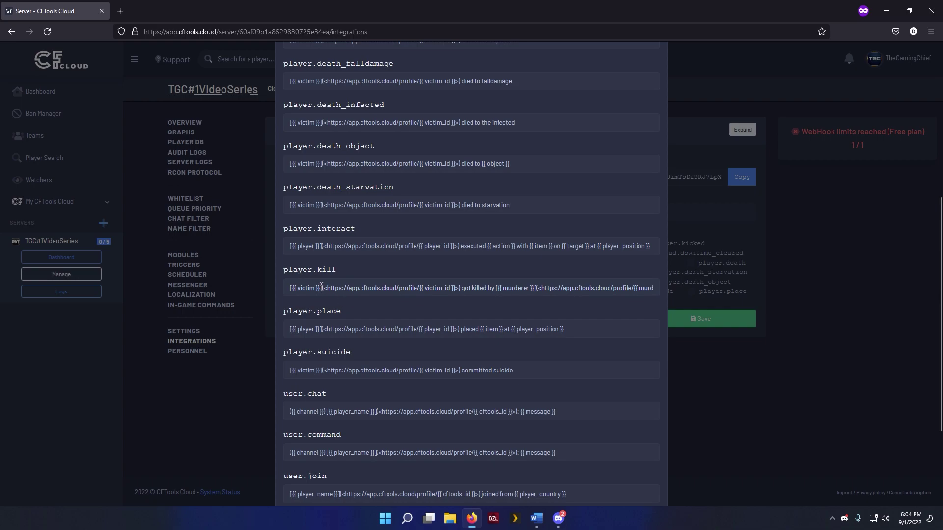
pyautogui.moveTo(316, 288); pyautogui.dragTo(658, 289)
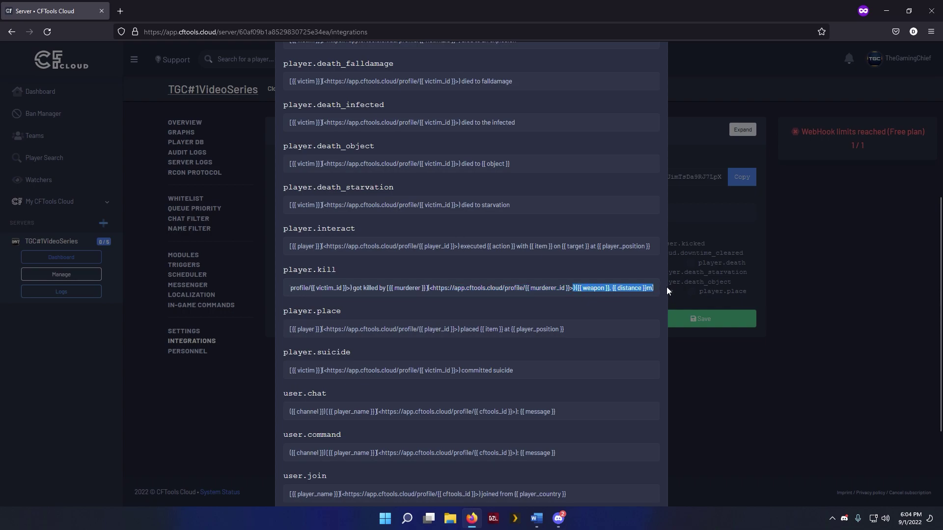
pyautogui.click(603, 325)
# Look over the player.suicide and user.chat templates further down the list
pyautogui.scroll(-2, 603, 329)
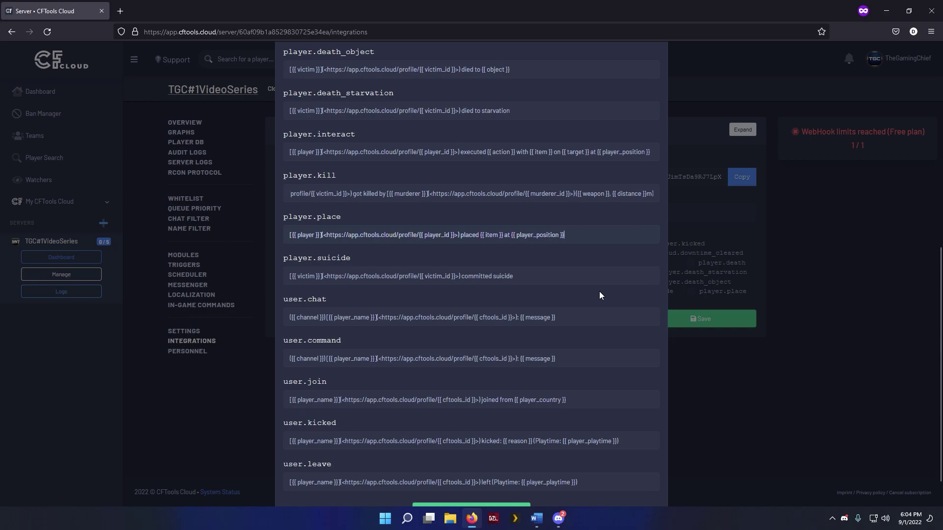
pyautogui.click(600, 272)
pyautogui.scroll(-1, 445, 277)
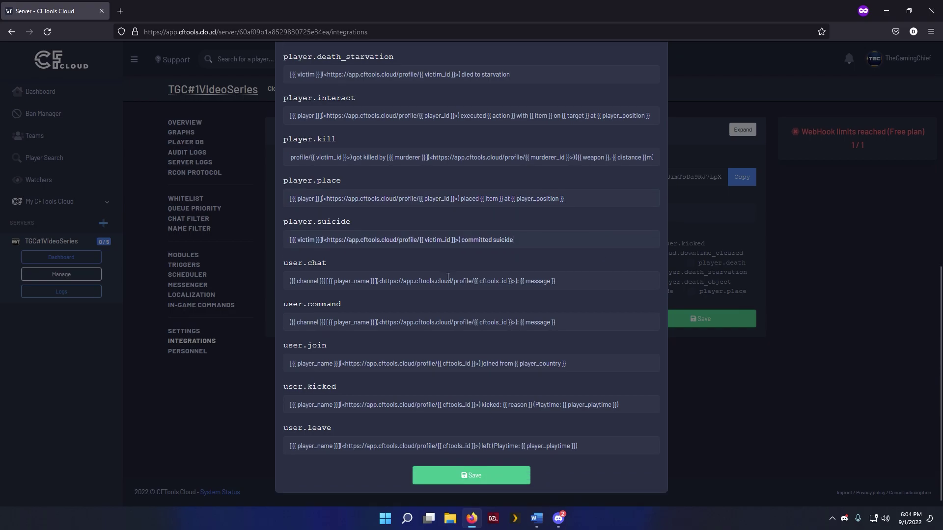
pyautogui.click(535, 289)
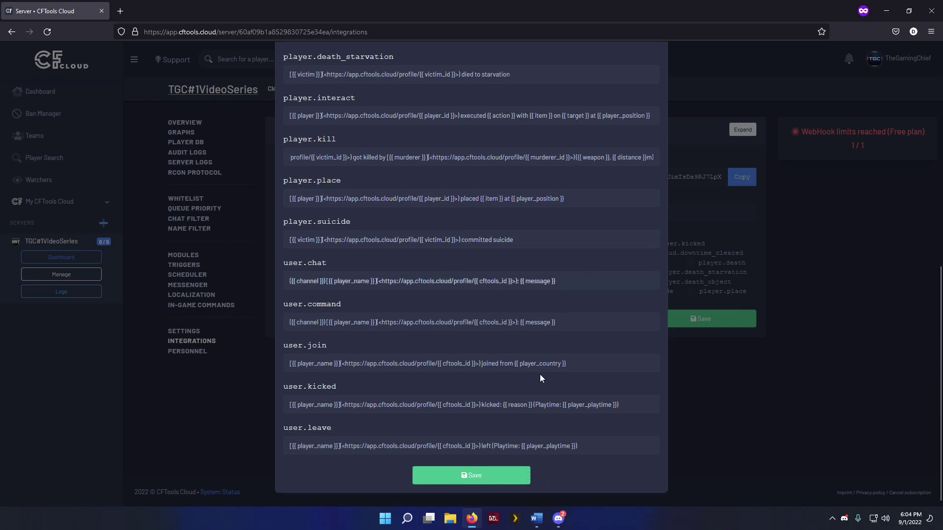
pyautogui.scroll(10, 541, 380)
pyautogui.scroll(-10, 556, 285)
pyautogui.scroll(10, 576, 245)
# Close the templates, enable player.suicide alongside player.kill, and save the webhook
pyautogui.click(657, 71)
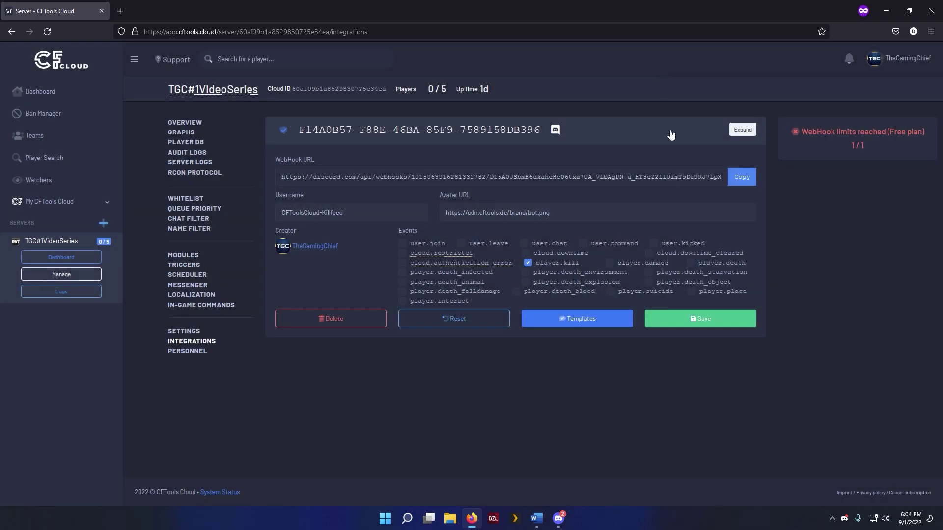
pyautogui.click(633, 295)
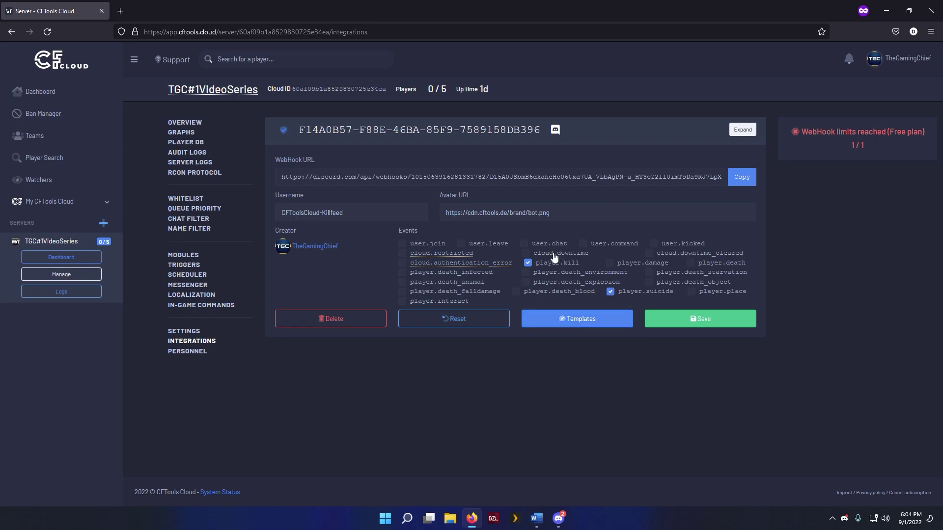
pyautogui.click(686, 325)
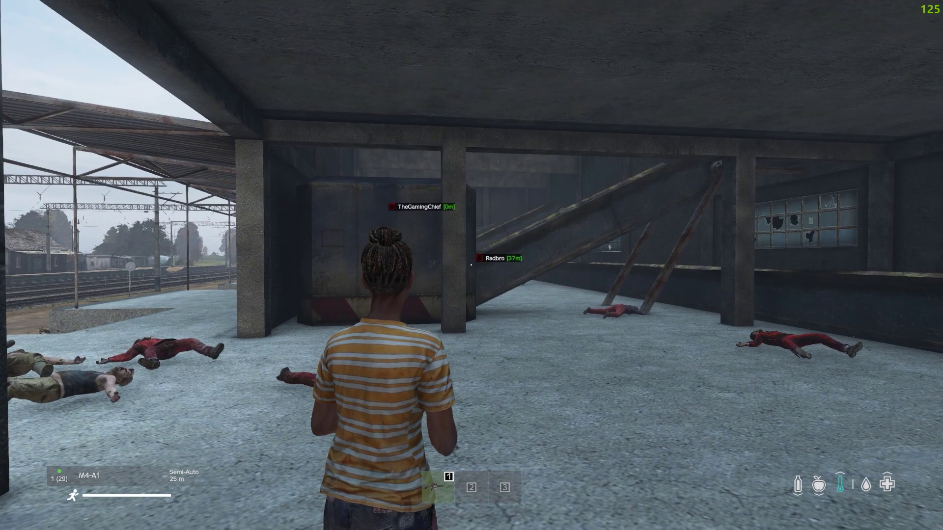
# Approach the other player, kill them with two M4-A1 shots, and walk to the body
pyautogui.press('w')
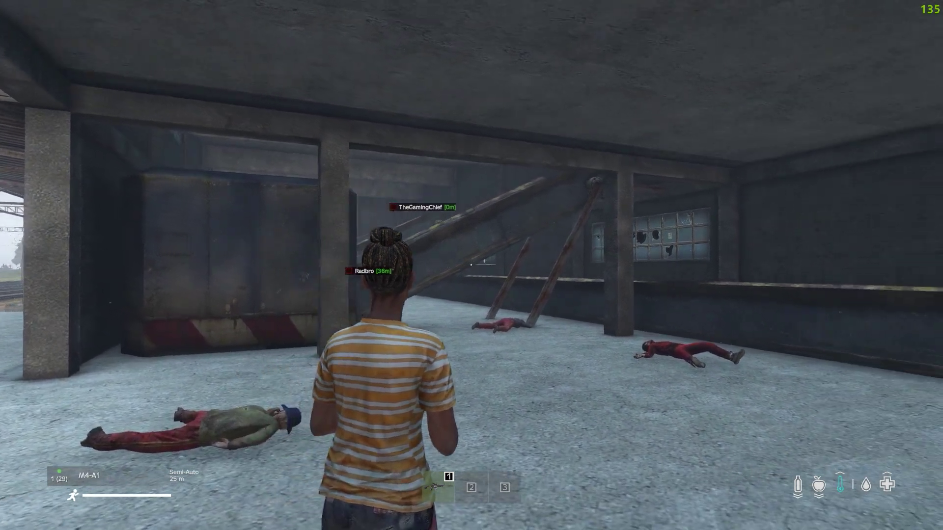
pyautogui.rightClick(471, 266)
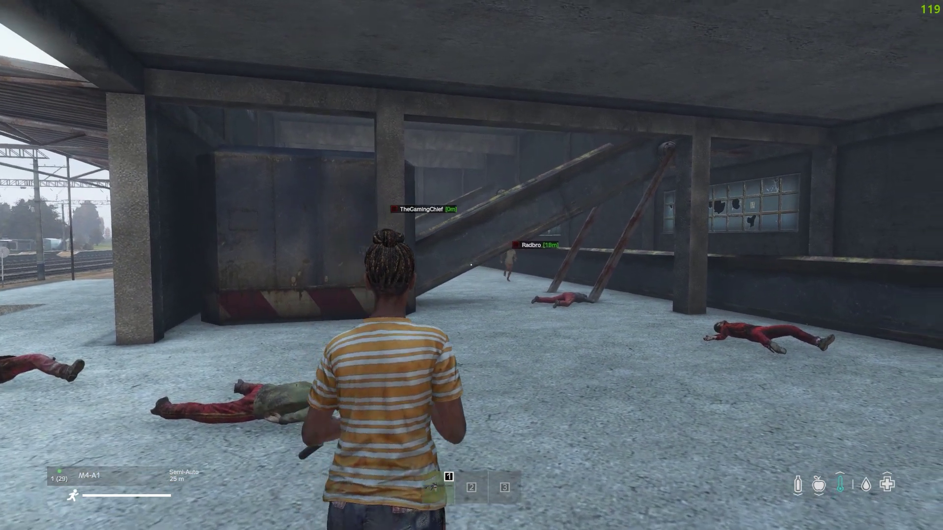
pyautogui.rightClick(470, 265)
pyautogui.click(471, 265)
pyautogui.click(472, 266)
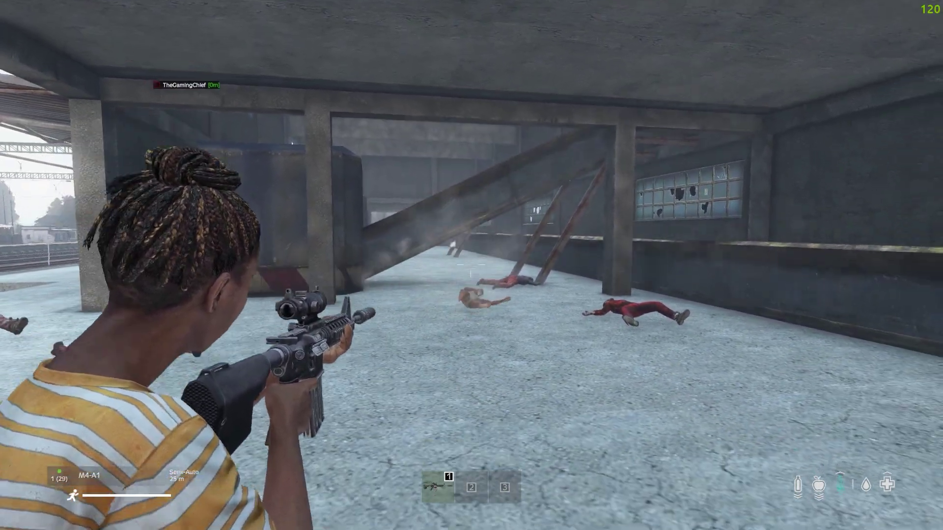
pyautogui.rightClick(471, 265)
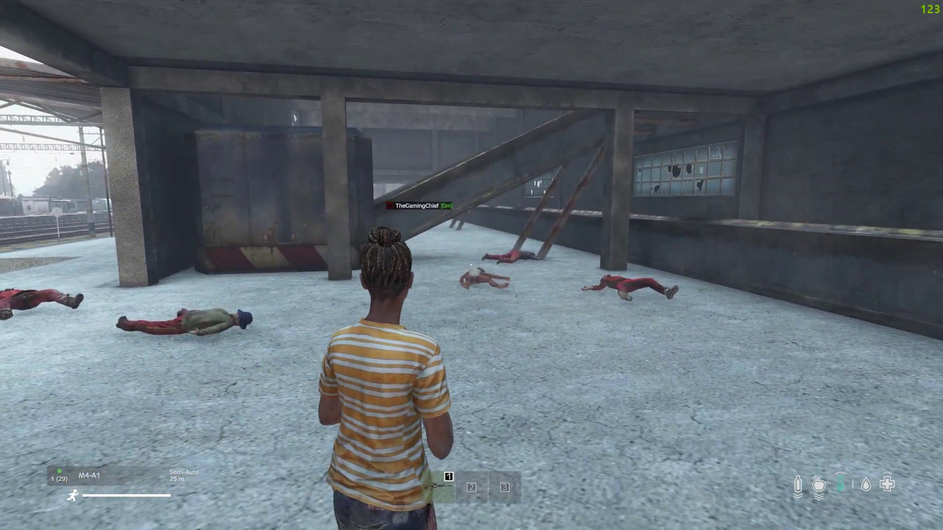
pyautogui.press('w')
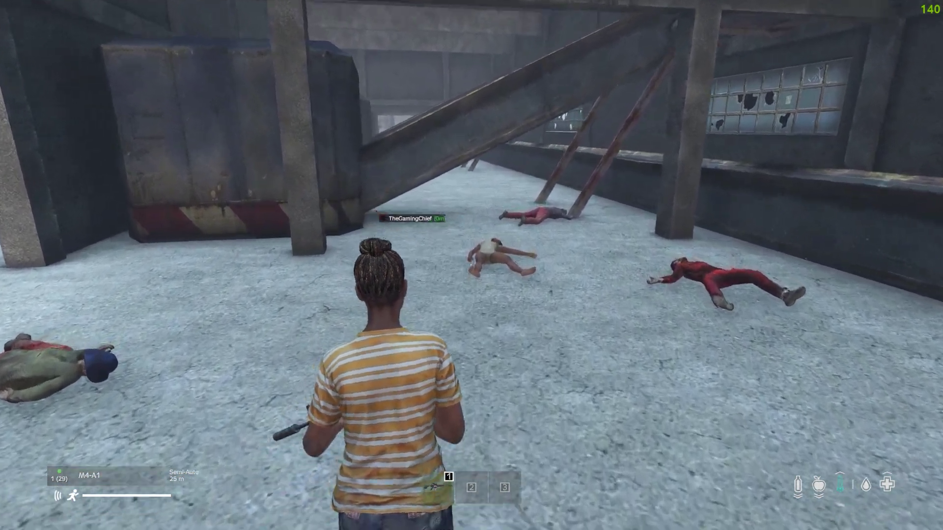
pyautogui.press('w')
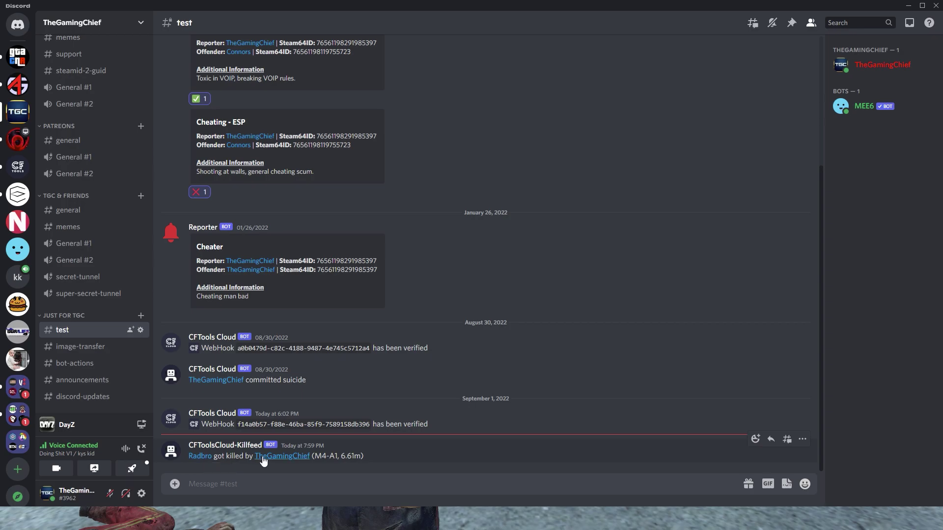
# Inspect the M4-A1 6.61m kill post and open the killer link's context menu
pyautogui.doubleClick(333, 456)
pyautogui.click(346, 457)
pyautogui.rightClick(264, 456)
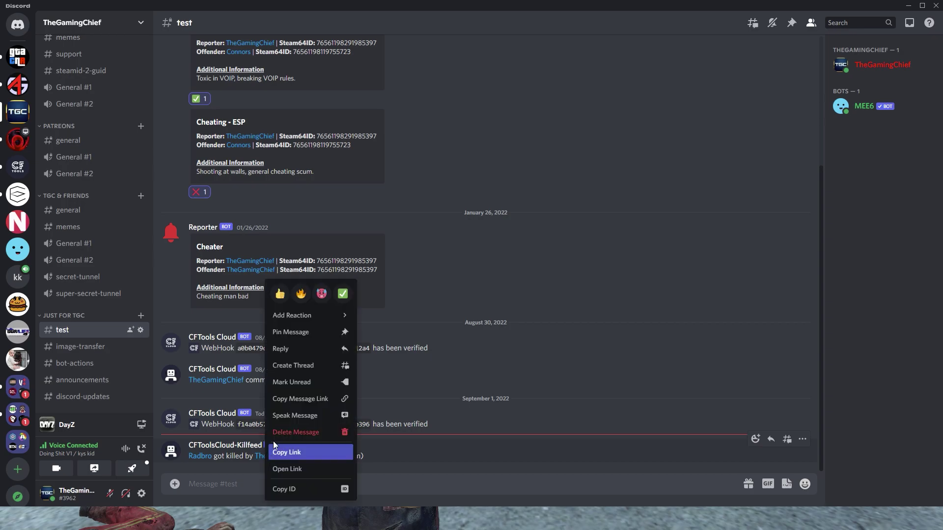
# Open the killer's CFTools profile link in the browser, then return to DayZ
pyautogui.click(301, 469)
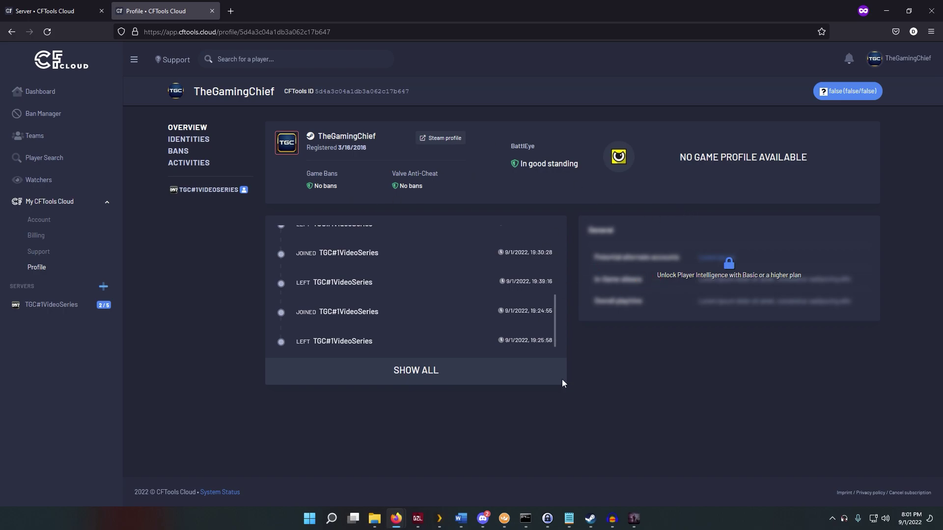
pyautogui.click(634, 518)
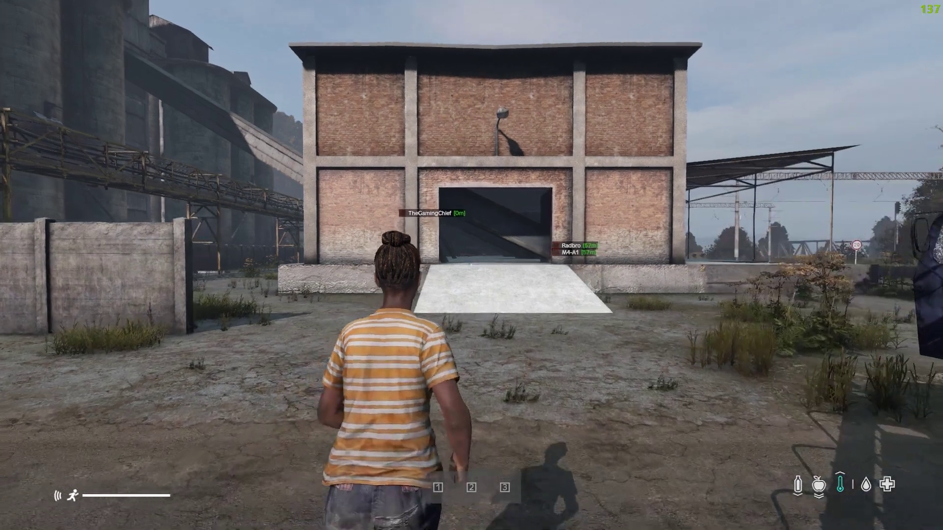
# Run through the doorway into the warehouse at the armed player until killed by their M4-A1
pyautogui.press('w')
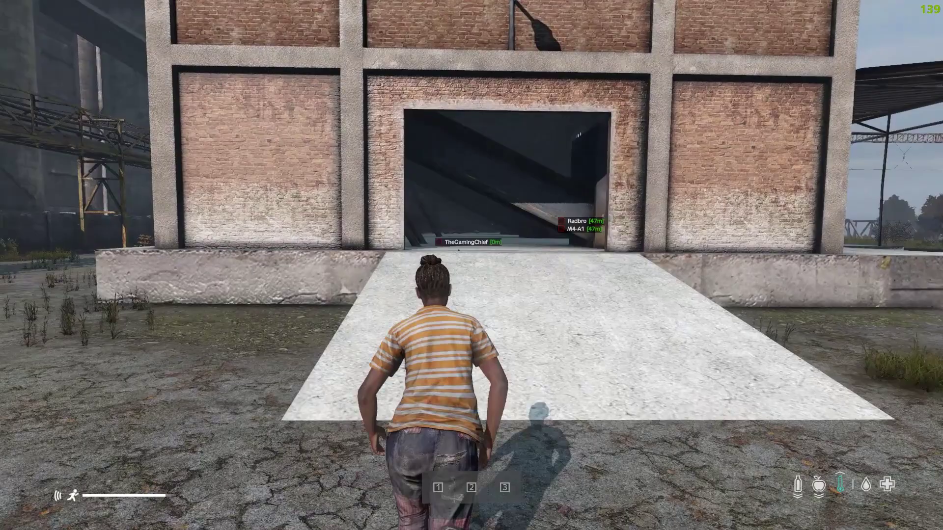
pyautogui.press('w')
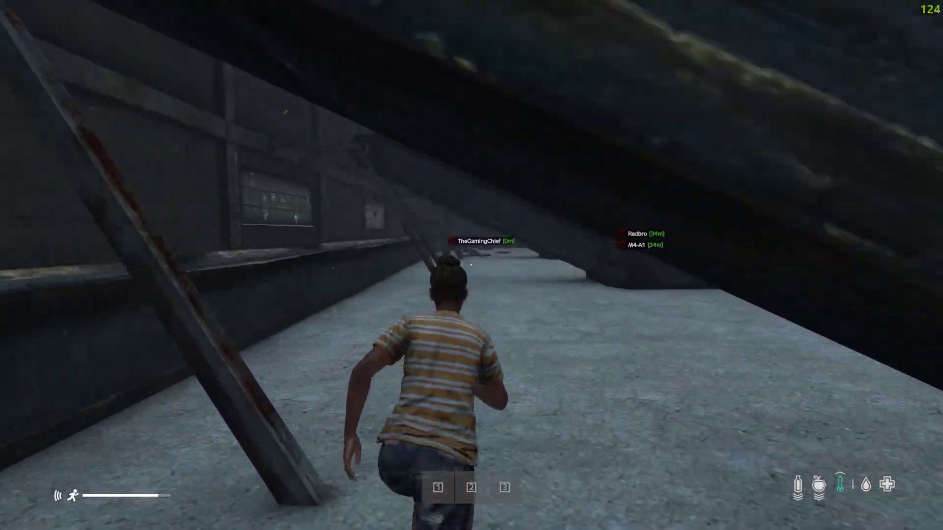
pyautogui.press('w')
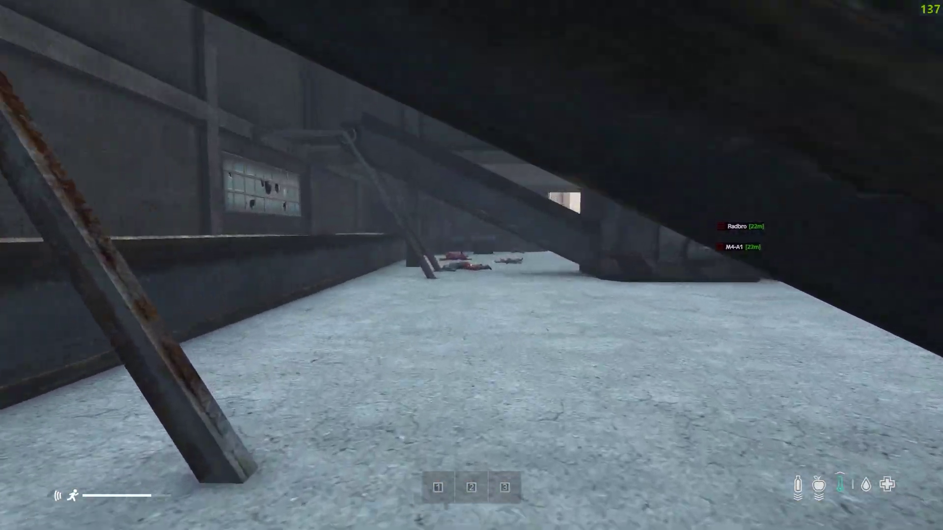
pyautogui.press('w')
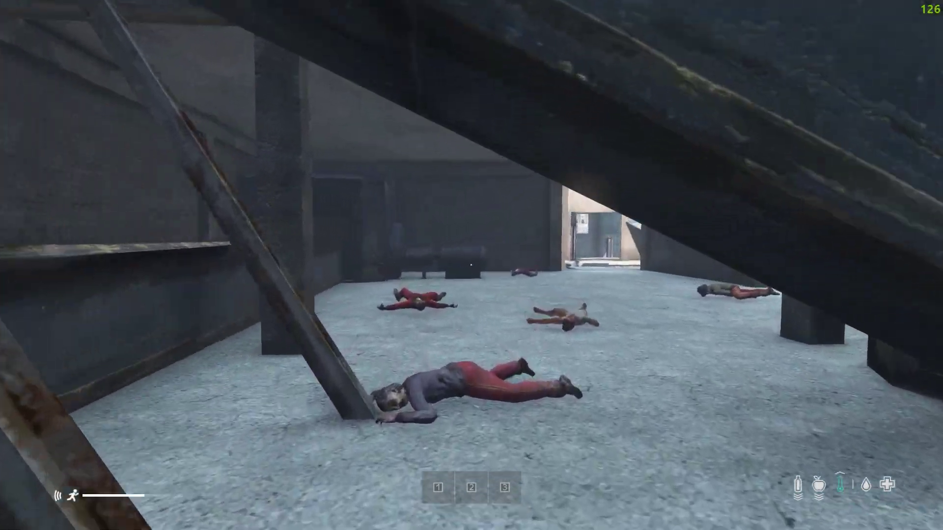
pyautogui.press('w')
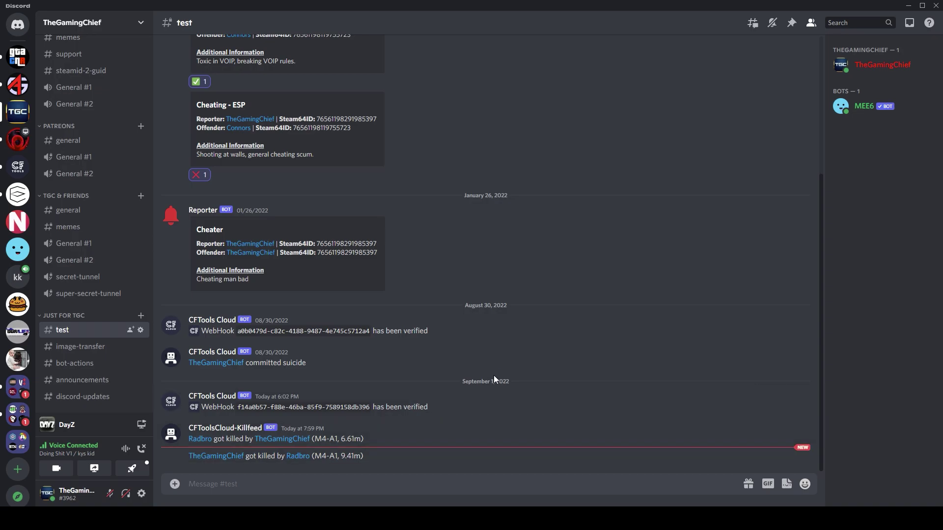
# Minimize Discord after viewing the M4-A1 9.41m kill post to return to DayZ
pyautogui.click(911, 7)
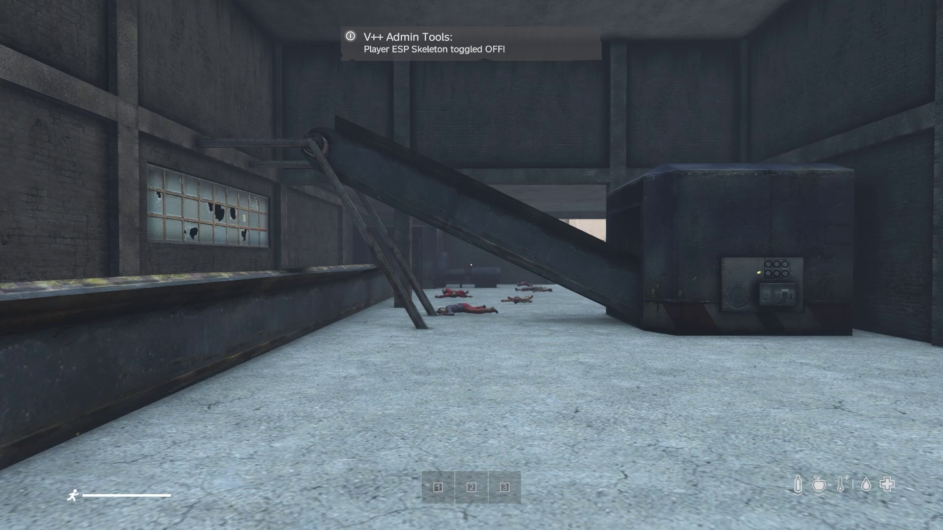
# Walk through the warehouse and out to the dead survivor lying beside a rifle
pyautogui.press('w')
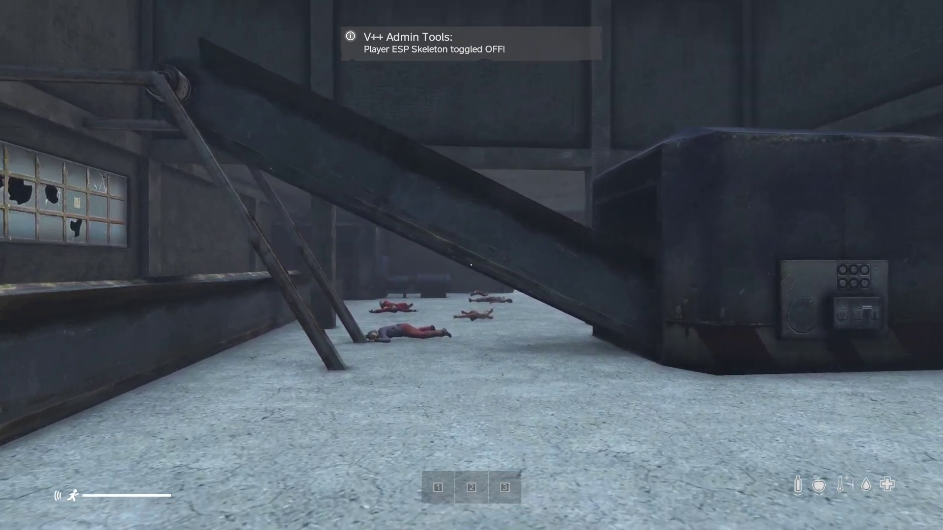
pyautogui.press('w')
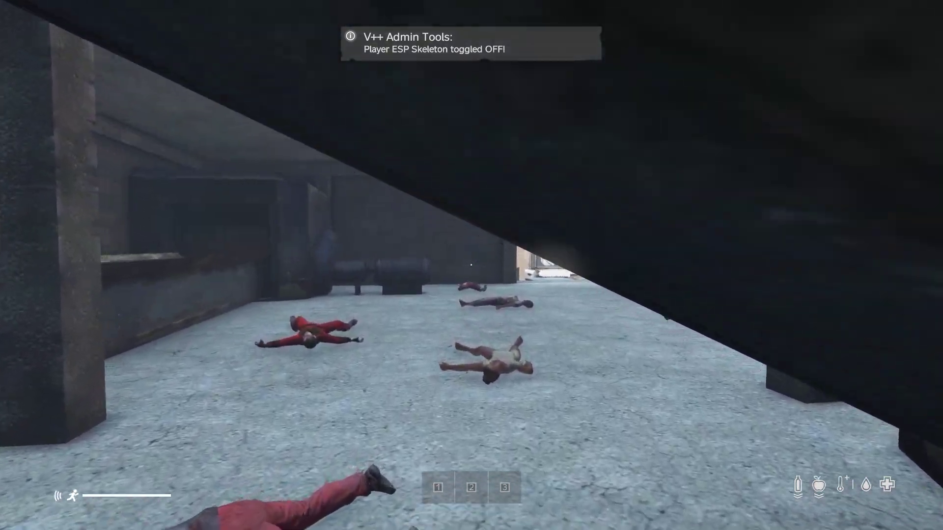
pyautogui.press('w')
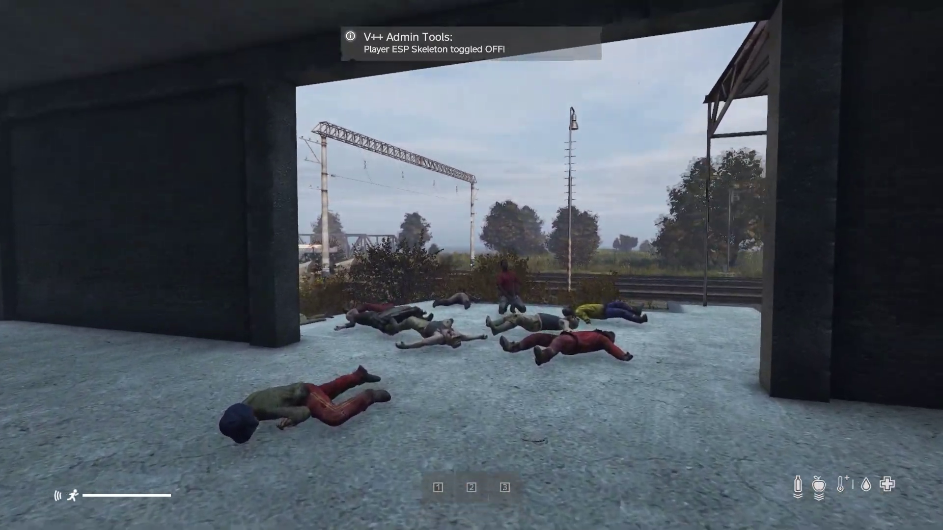
pyautogui.press('w')
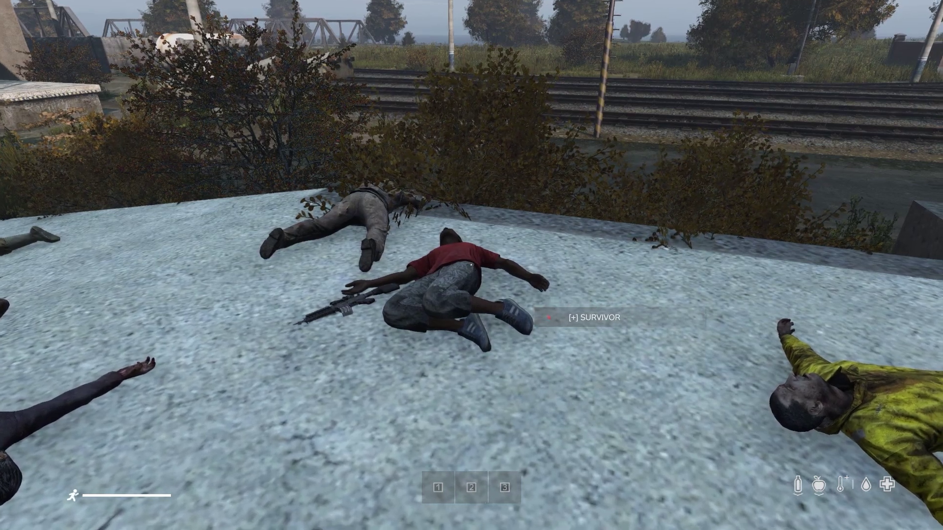
# Switch to Discord to check #test for the committed suicide kill-feed post
pyautogui.hotkey('alt', 'Tab')
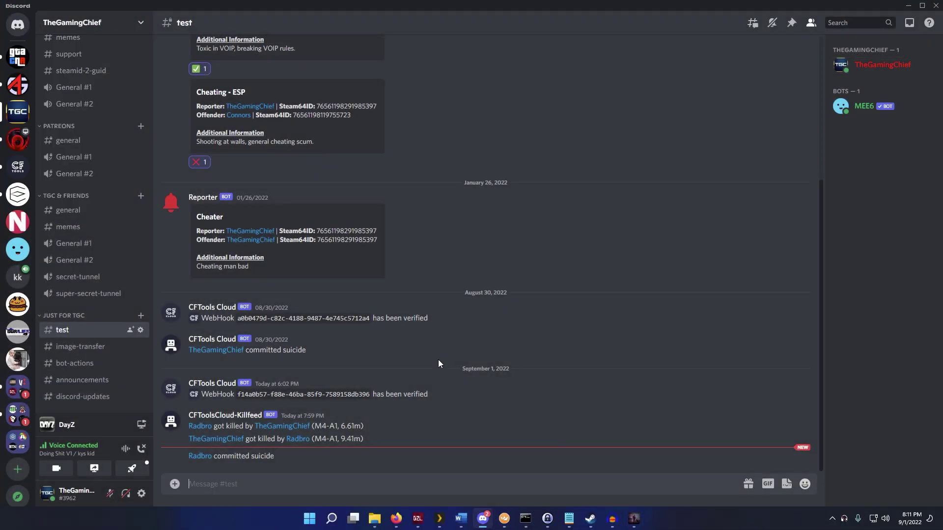